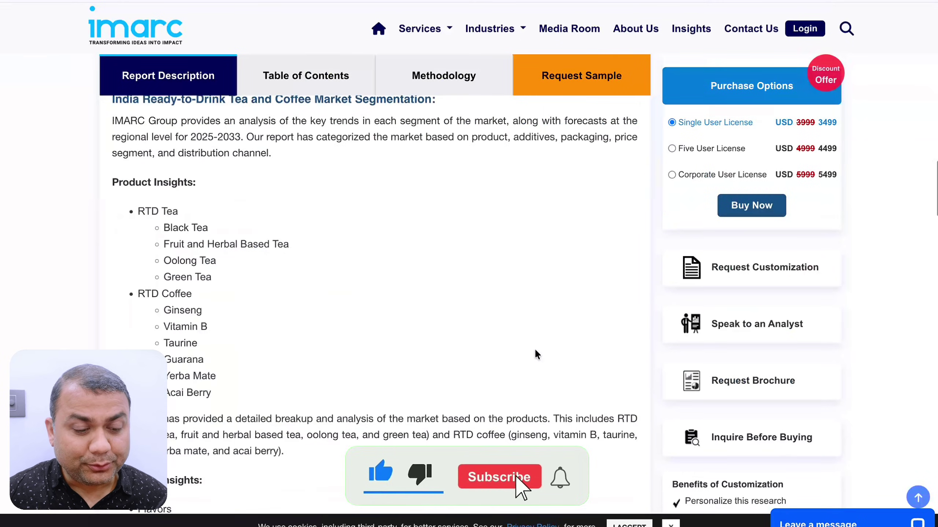
- Review the India beverage, kitchen appliance, smart appliance and tea industry pages on IMARC, Mordor Intelligence, Statista and IBEF
{"action": "scroll", "coordinate": [582, 354], "scroll_direction": "up", "scroll_amount": 12}
{"action": "scroll", "coordinate": [571, 283], "scroll_direction": "up", "scroll_amount": 15}
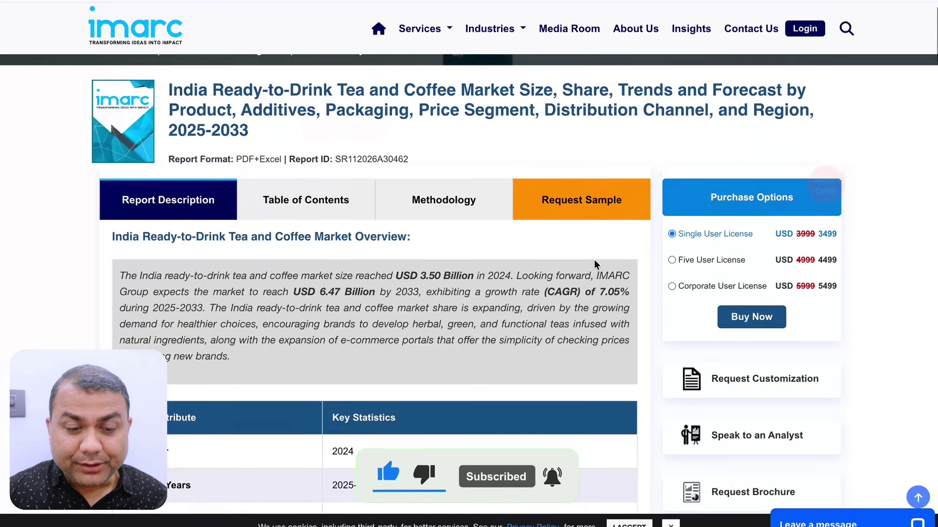
{"action": "mouse_move", "coordinate": [491, 28]}
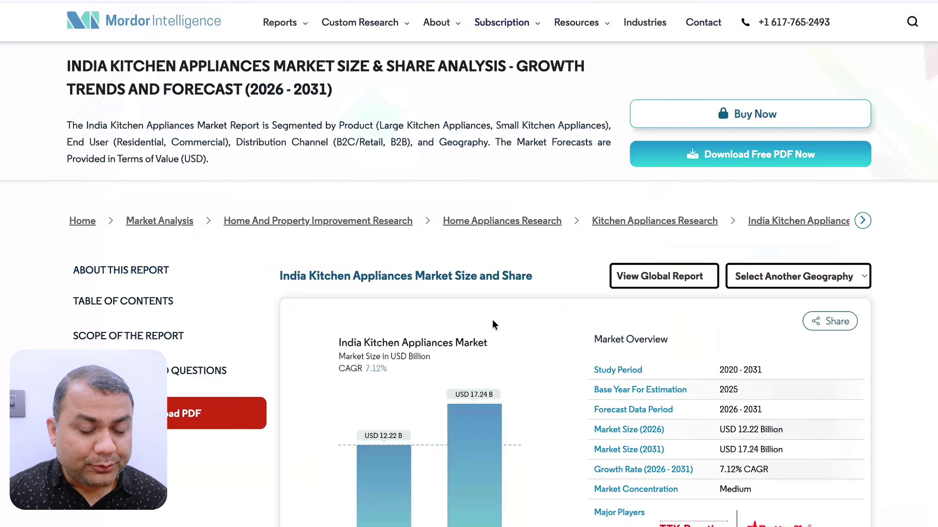
{"action": "scroll", "coordinate": [493, 316], "scroll_direction": "down", "scroll_amount": 15}
{"action": "scroll", "coordinate": [495, 328], "scroll_direction": "down", "scroll_amount": 20}
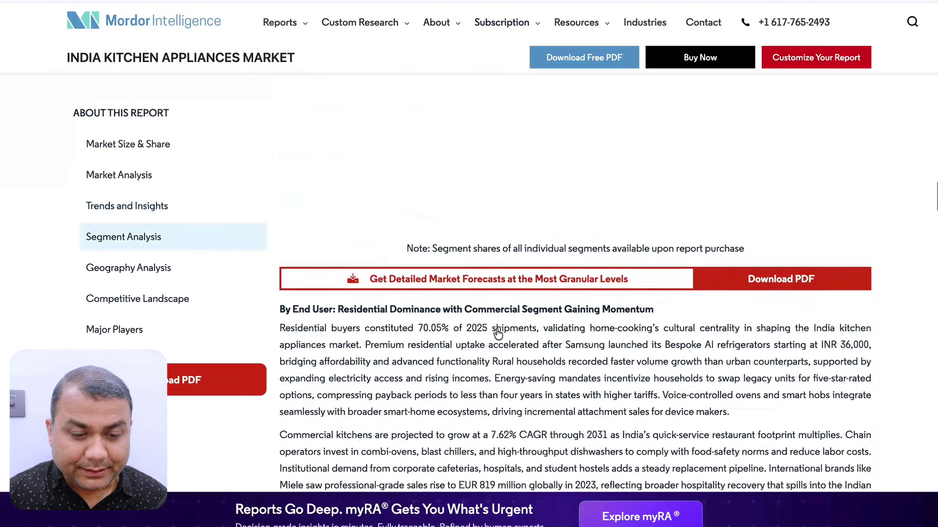
{"action": "scroll", "coordinate": [495, 328], "scroll_direction": "down", "scroll_amount": 12}
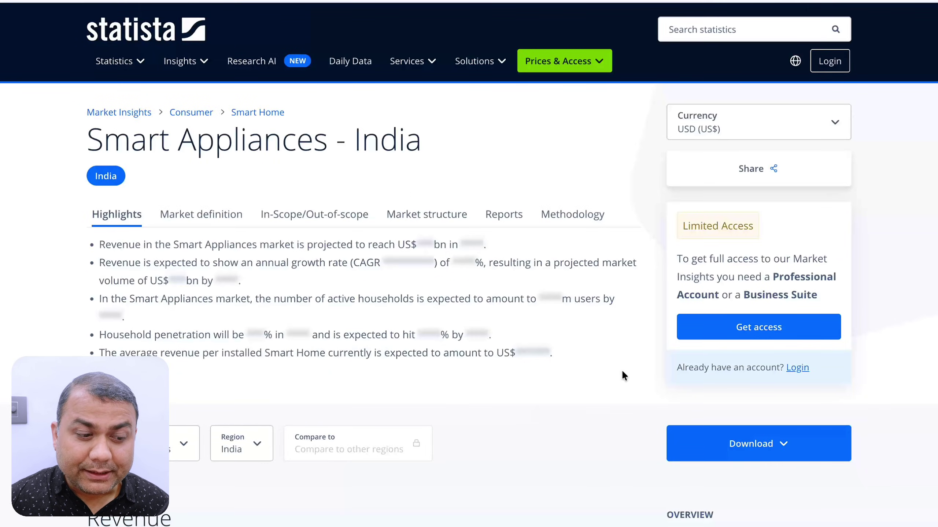
{"action": "scroll", "coordinate": [623, 373], "scroll_direction": "down", "scroll_amount": 20}
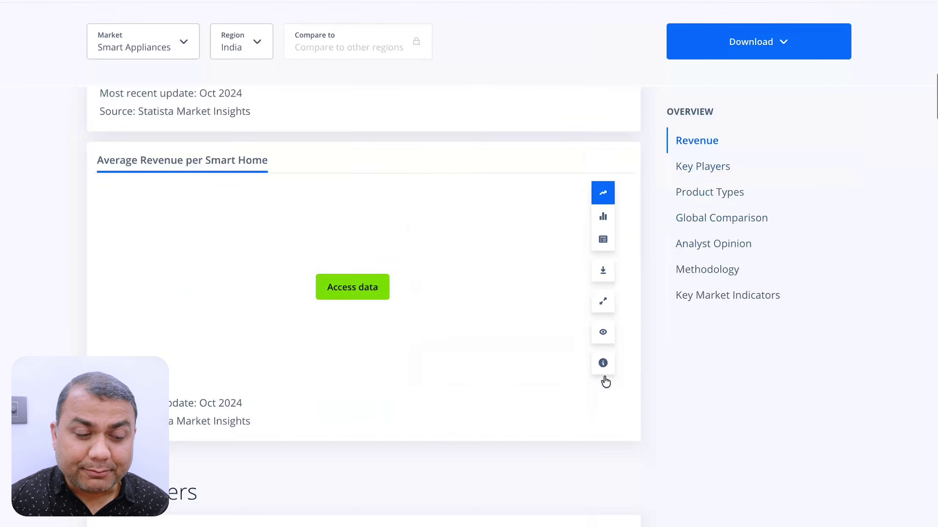
{"action": "scroll", "coordinate": [603, 375], "scroll_direction": "down", "scroll_amount": 1}
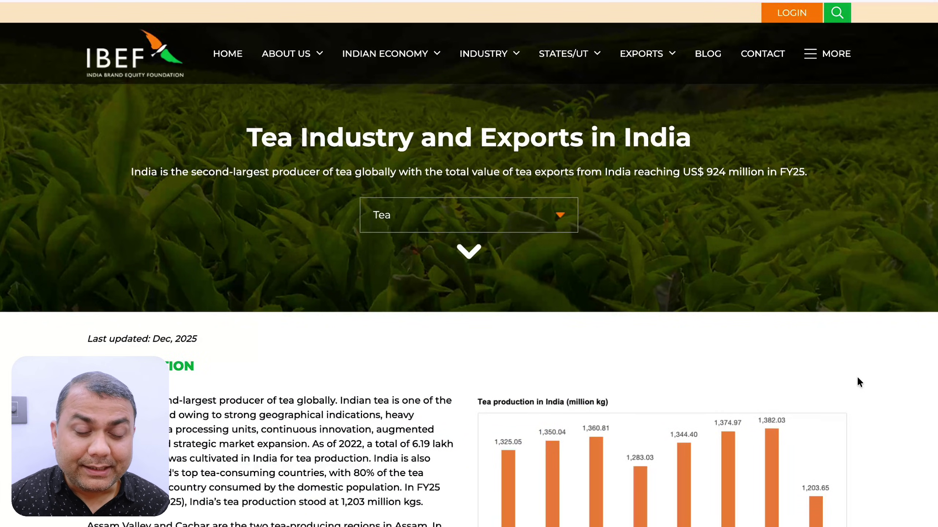
{"action": "scroll", "coordinate": [841, 388], "scroll_direction": "down", "scroll_amount": 5}
{"action": "scroll", "coordinate": [844, 401], "scroll_direction": "down", "scroll_amount": 20}
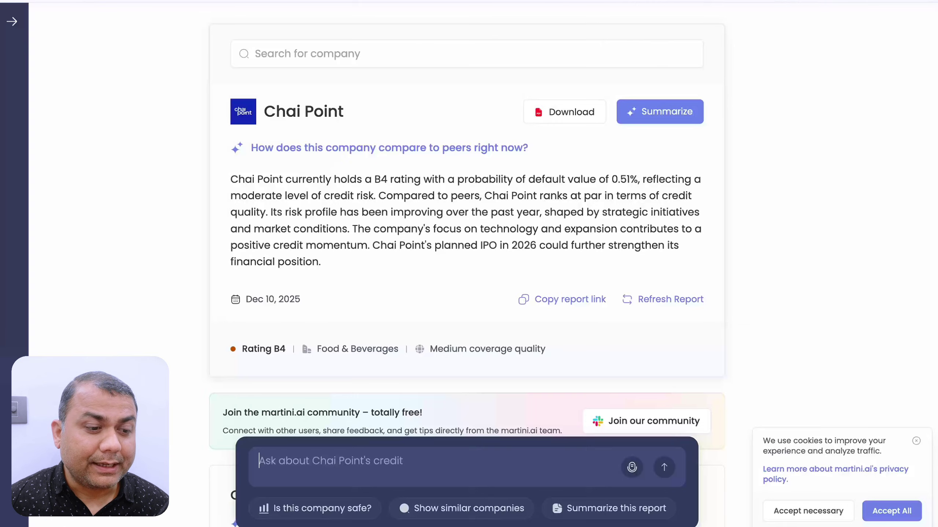
- Examine Chai Point's credit report on martini.ai and its business model, including customer segments, on Vizologi
{"action": "scroll", "coordinate": [733, 335], "scroll_direction": "down", "scroll_amount": 15}
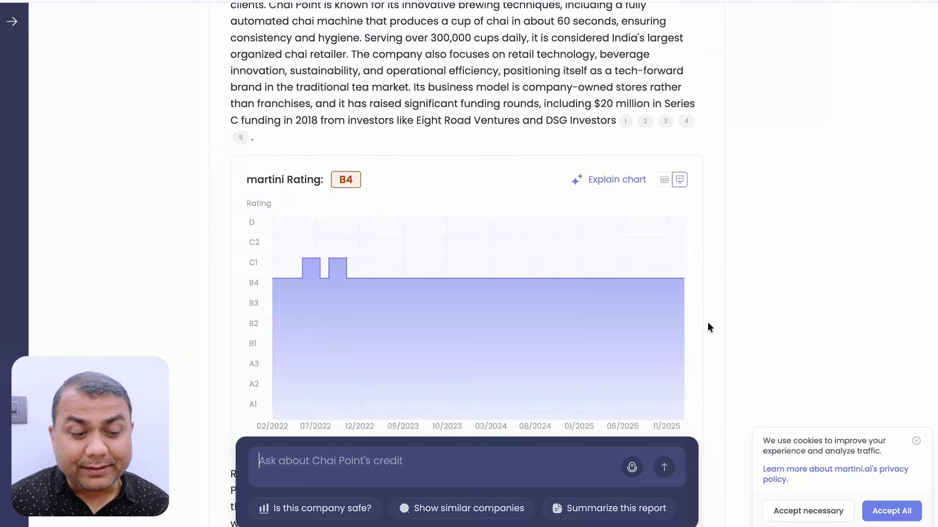
{"action": "scroll", "coordinate": [708, 323], "scroll_direction": "down", "scroll_amount": 15}
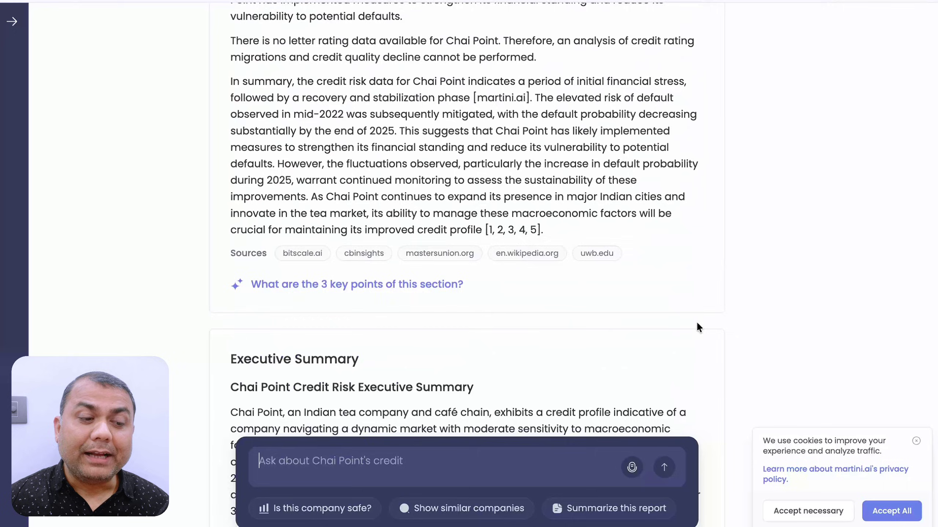
{"action": "scroll", "coordinate": [696, 321], "scroll_direction": "down", "scroll_amount": 10}
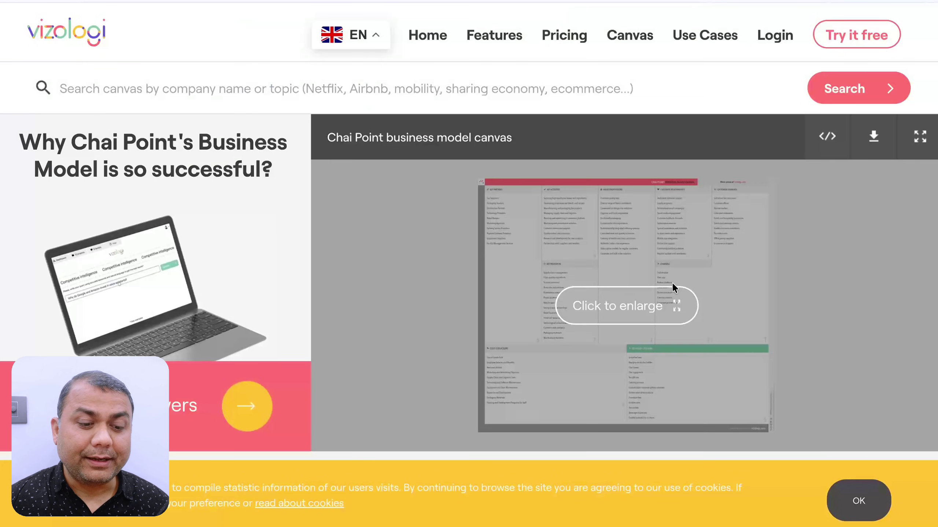
{"action": "scroll", "coordinate": [668, 285], "scroll_direction": "down", "scroll_amount": 20}
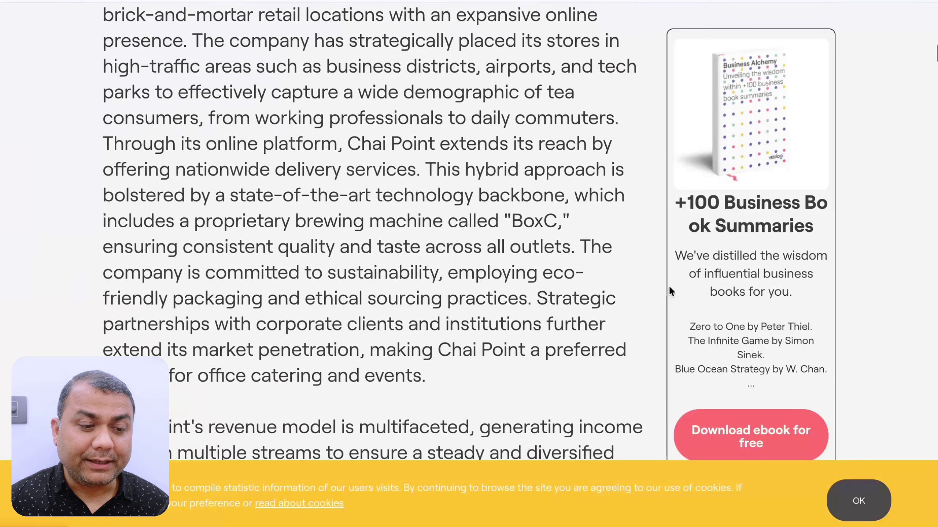
{"action": "scroll", "coordinate": [665, 287], "scroll_direction": "down", "scroll_amount": 20}
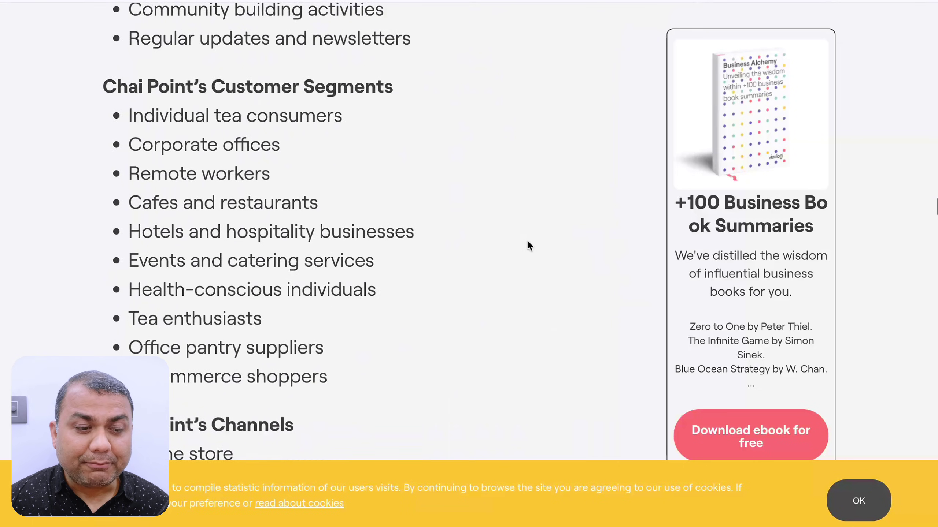
{"action": "scroll", "coordinate": [526, 185], "scroll_direction": "up", "scroll_amount": 20}
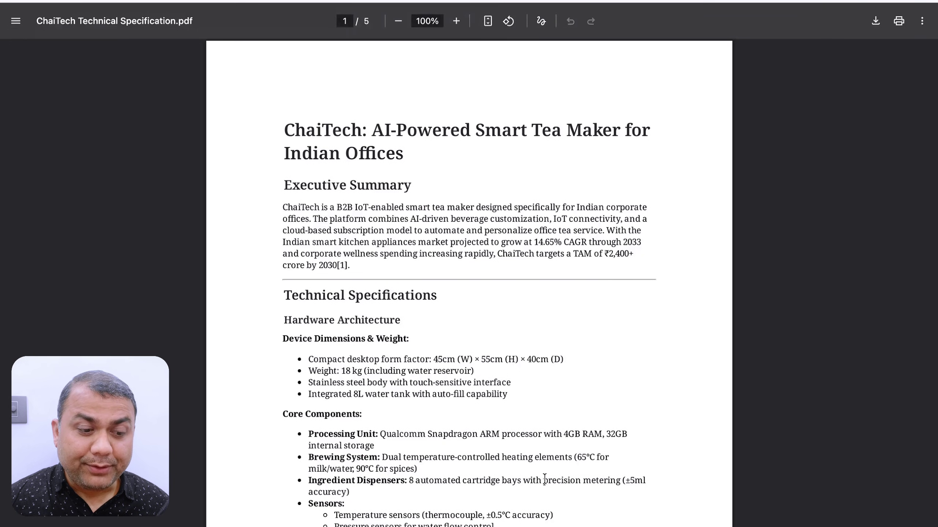
- Read through ChaiTech Technical Specification.pdf and India Tea Market Report 2025.pdf
{"action": "scroll", "coordinate": [477, 334], "scroll_direction": "down", "scroll_amount": 20}
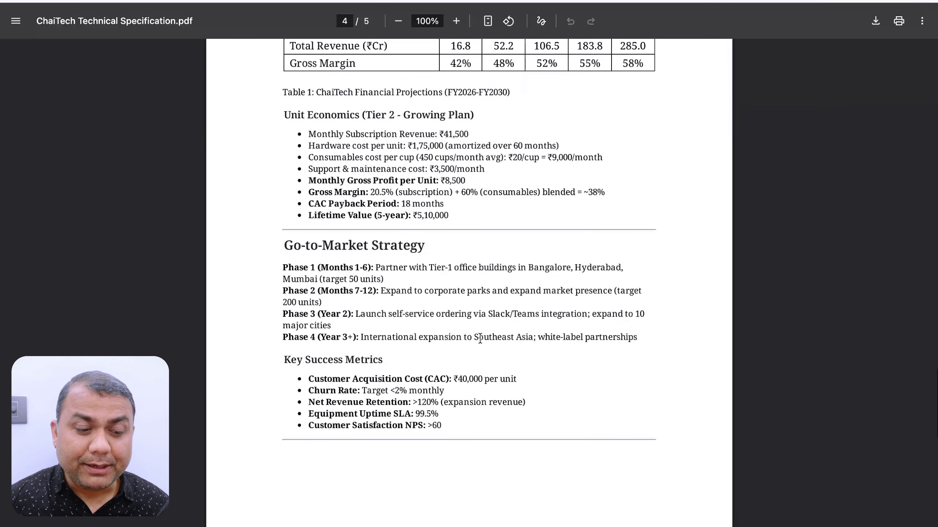
{"action": "scroll", "coordinate": [479, 334], "scroll_direction": "up", "scroll_amount": 20}
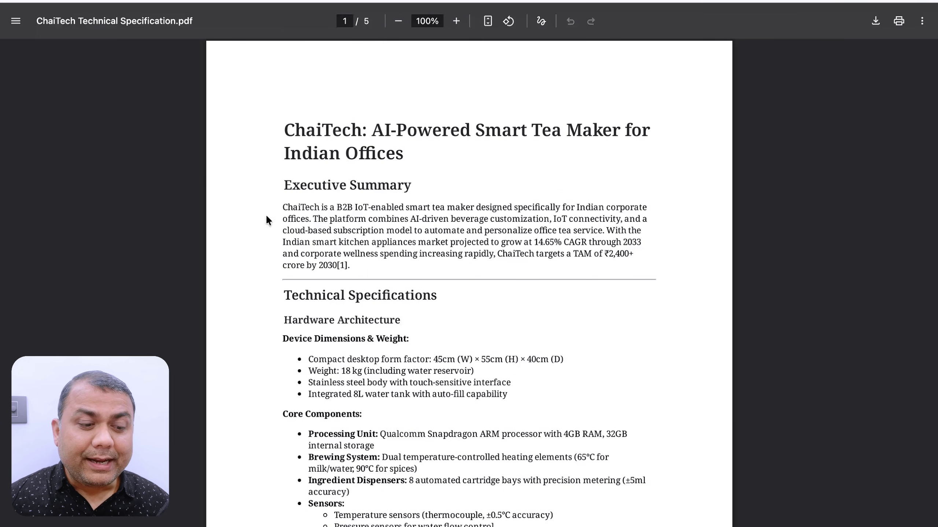
{"action": "scroll", "coordinate": [268, 221], "scroll_direction": "down", "scroll_amount": 20}
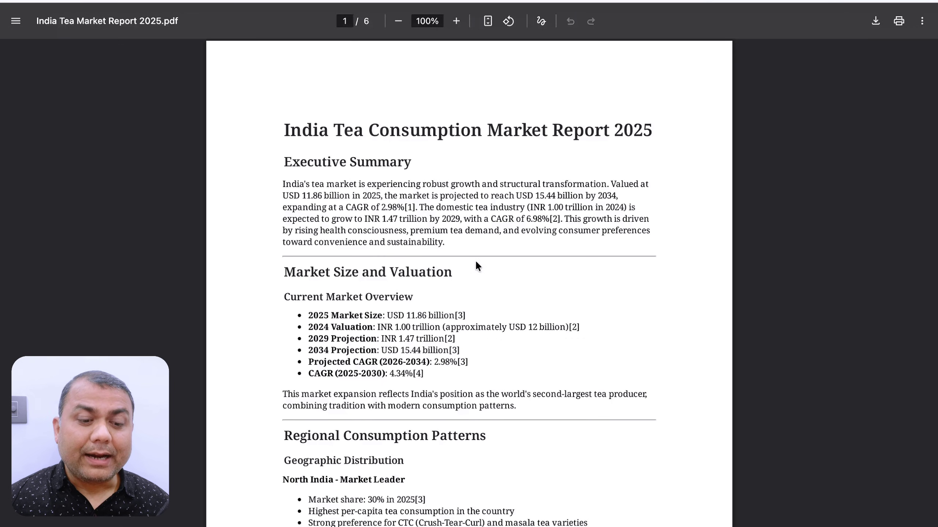
{"action": "scroll", "coordinate": [570, 338], "scroll_direction": "down", "scroll_amount": 20}
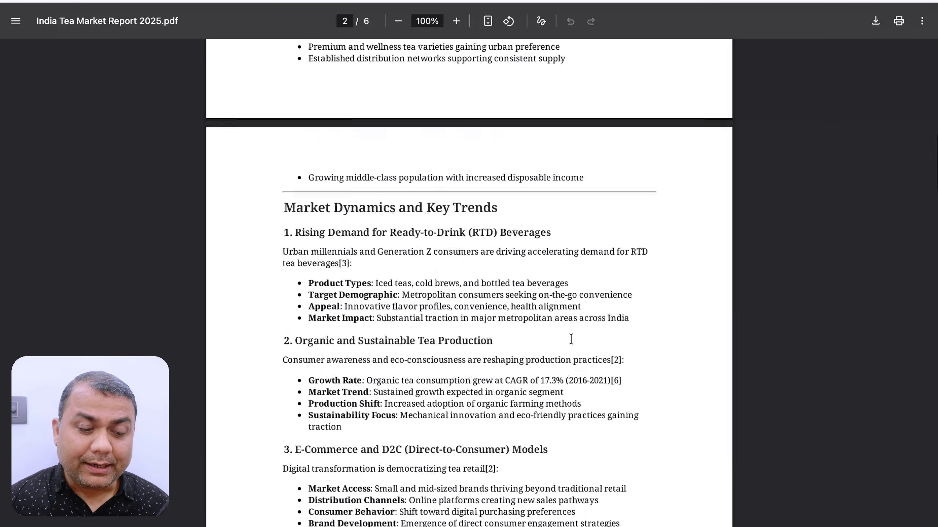
{"action": "scroll", "coordinate": [570, 339], "scroll_direction": "down", "scroll_amount": 15}
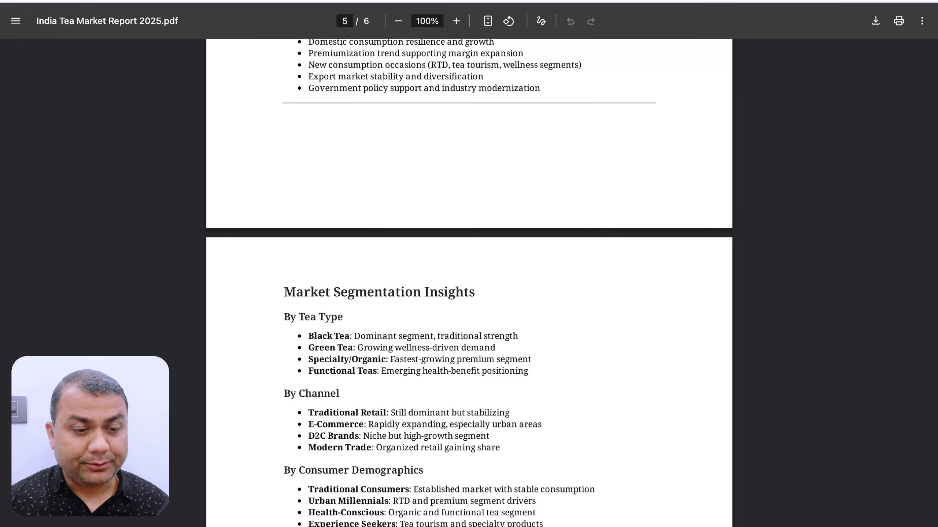
- Switch to NotebookLM and create a notebook with the IMARC, Mordor Intelligence, Statista, IBEF, martini.ai and Vizologi links as web sources
{"action": "left_click", "coordinate": [447, 1]}
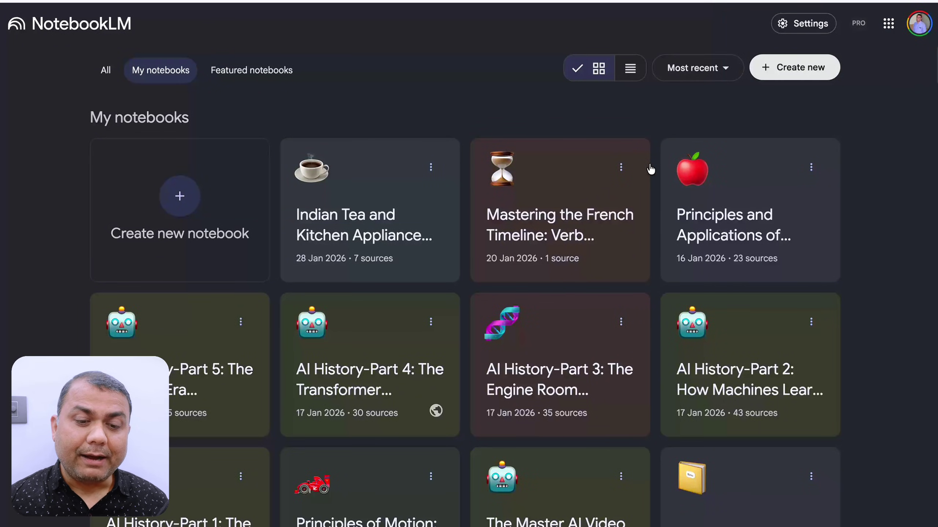
{"action": "left_click", "coordinate": [781, 76]}
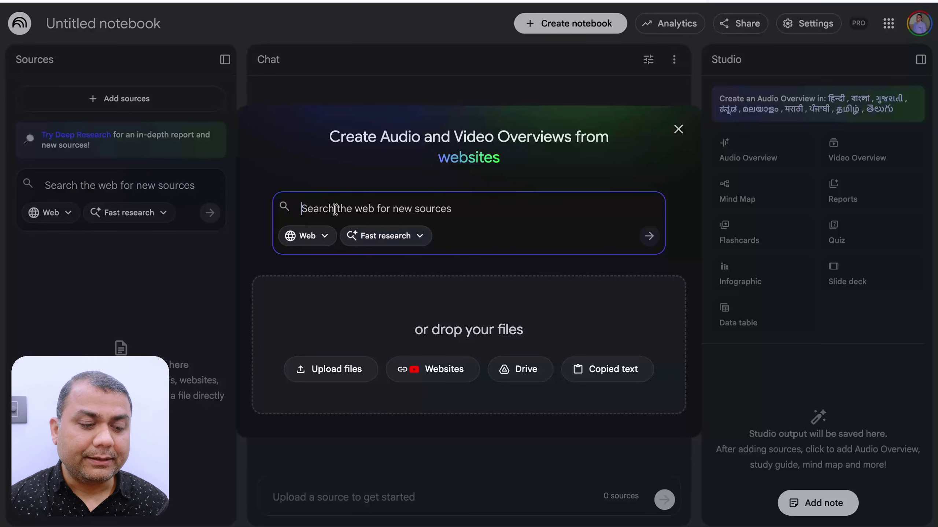
{"action": "key", "text": "ctrl+v"}
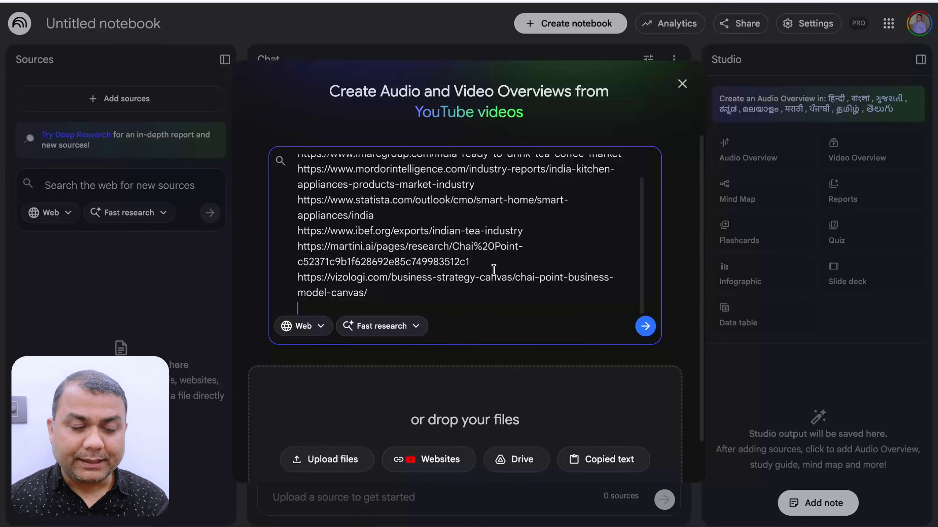
{"action": "scroll", "coordinate": [481, 250], "scroll_direction": "up", "scroll_amount": 1}
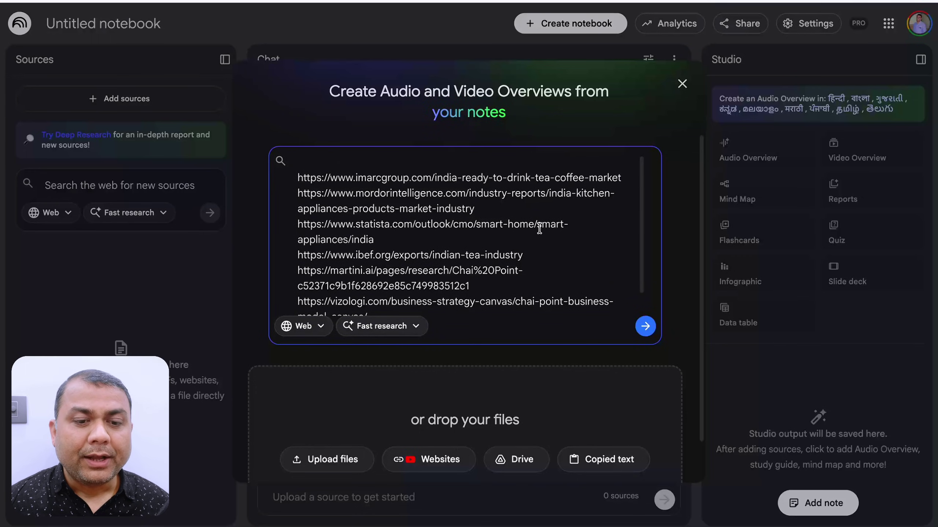
{"action": "scroll", "coordinate": [527, 270], "scroll_direction": "down", "scroll_amount": 1}
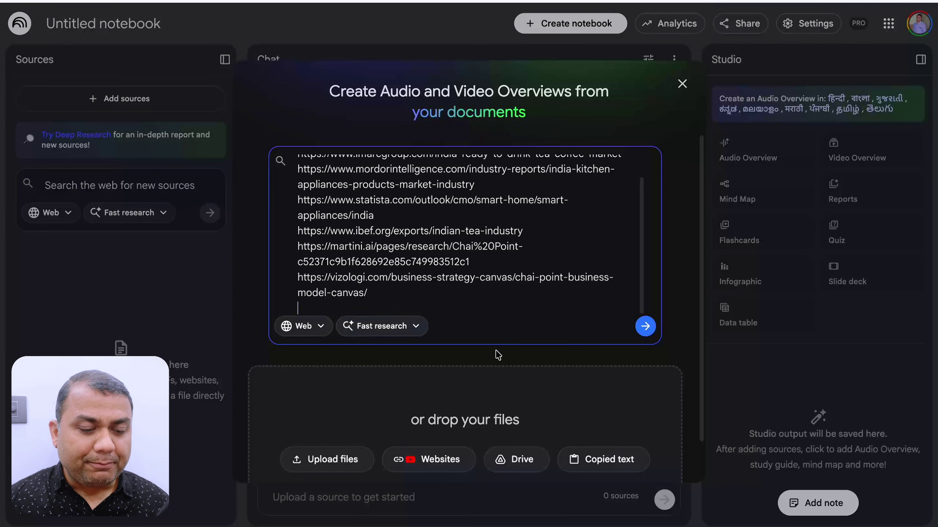
{"action": "left_click", "coordinate": [642, 331]}
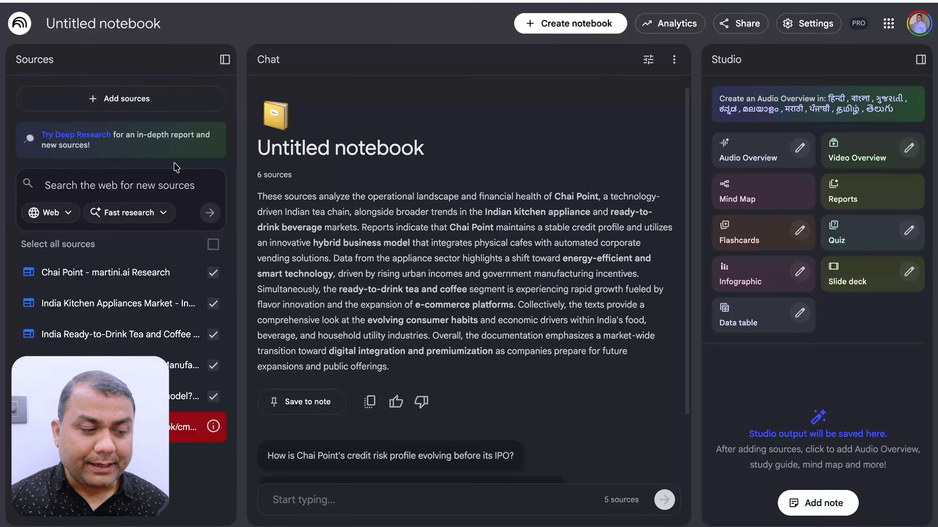
- Upload ChaiTech Technical Specification.pdf and India Tea Market Report 2025.pdf as sources, and remove all failed sources from the notebook
{"action": "left_click", "coordinate": [125, 99]}
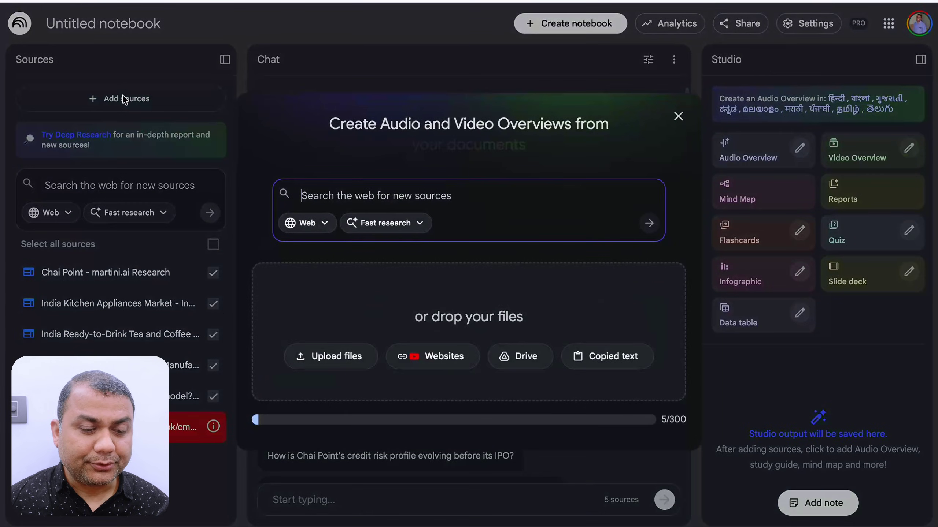
{"action": "left_click", "coordinate": [337, 357]}
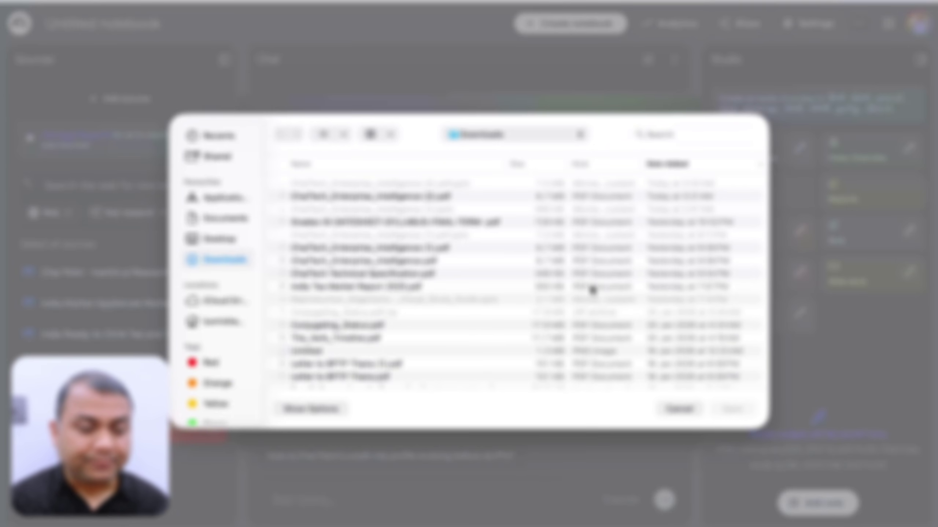
{"action": "left_click", "coordinate": [593, 290], "text": "shift"}
{"action": "left_click", "coordinate": [733, 409]}
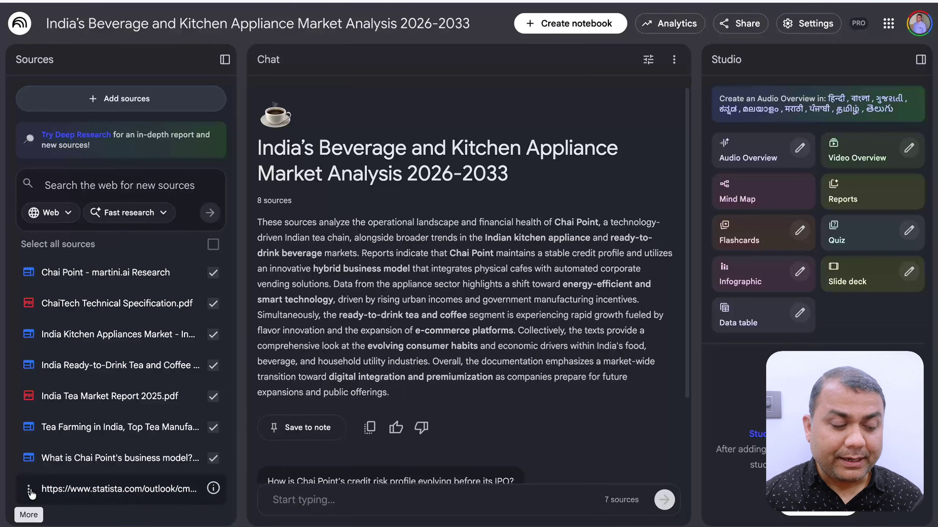
{"action": "left_click", "coordinate": [30, 491]}
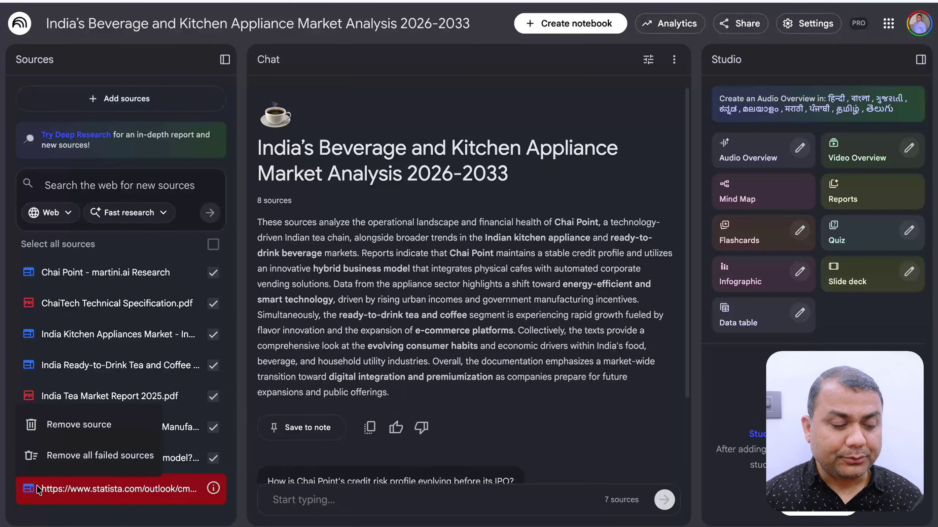
{"action": "left_click", "coordinate": [102, 457]}
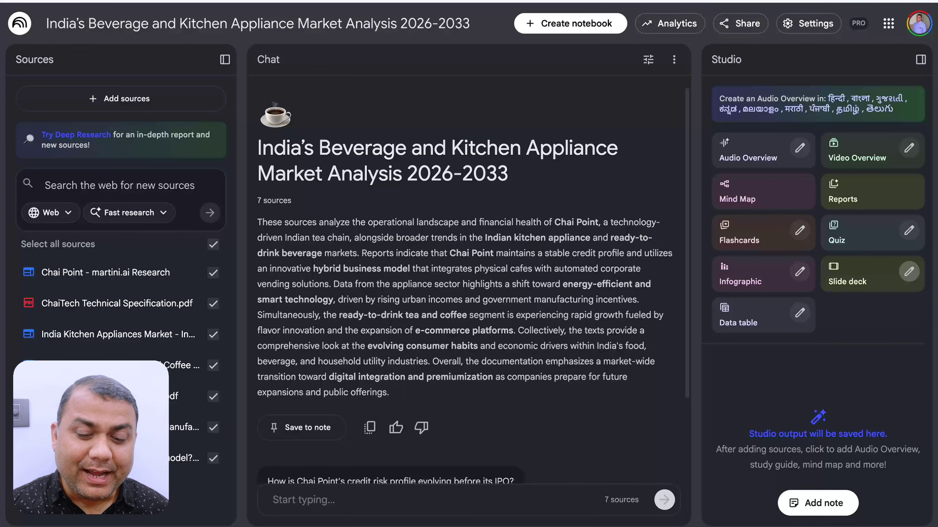
- Customise a slide deck with the prepared prompt for a 10-slide minimalist, Apple-style 'Series A' pitch deck for ChaiTech, and review its wording
{"action": "left_click", "coordinate": [909, 274]}
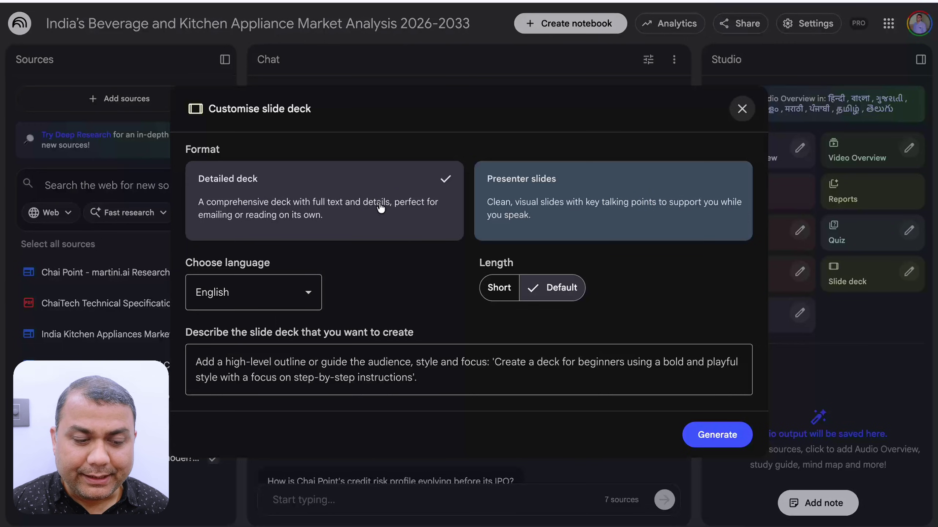
{"action": "left_click", "coordinate": [311, 295]}
{"action": "left_click", "coordinate": [424, 295]}
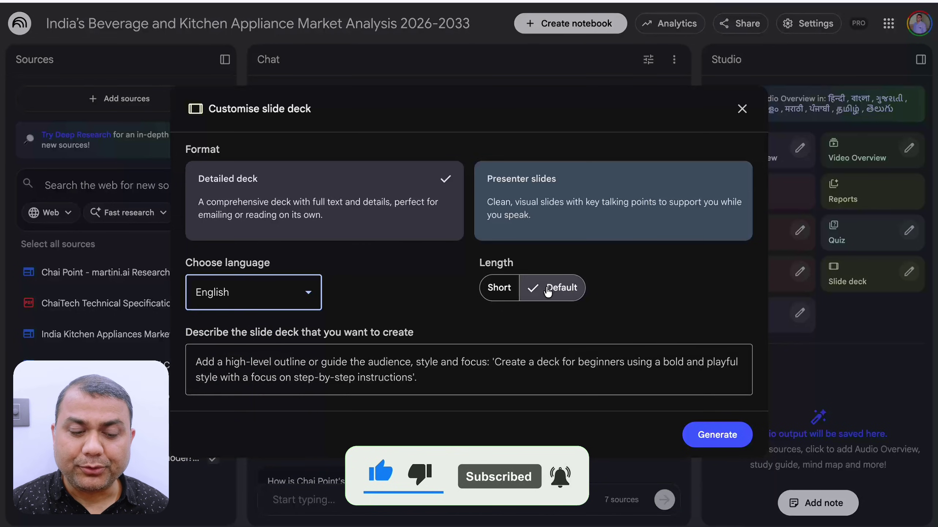
{"action": "left_click", "coordinate": [332, 366]}
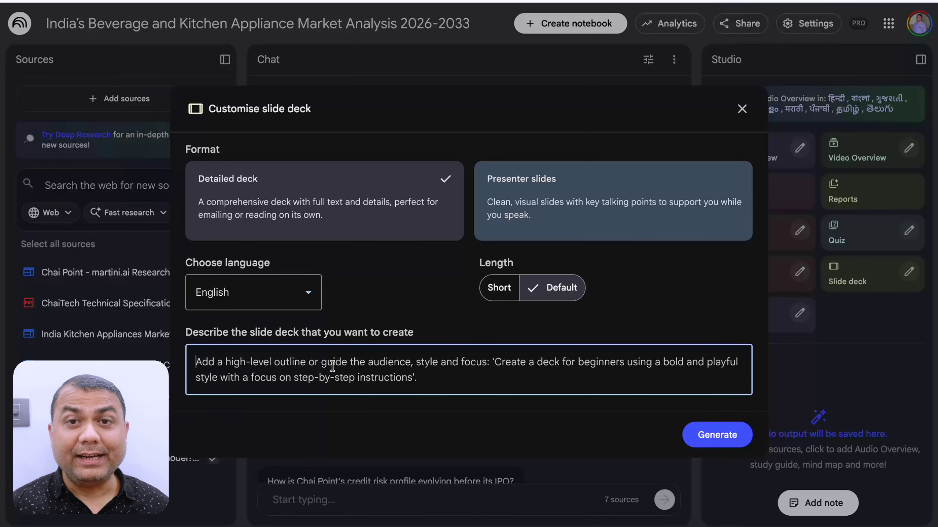
{"action": "key", "text": "ctrl+v"}
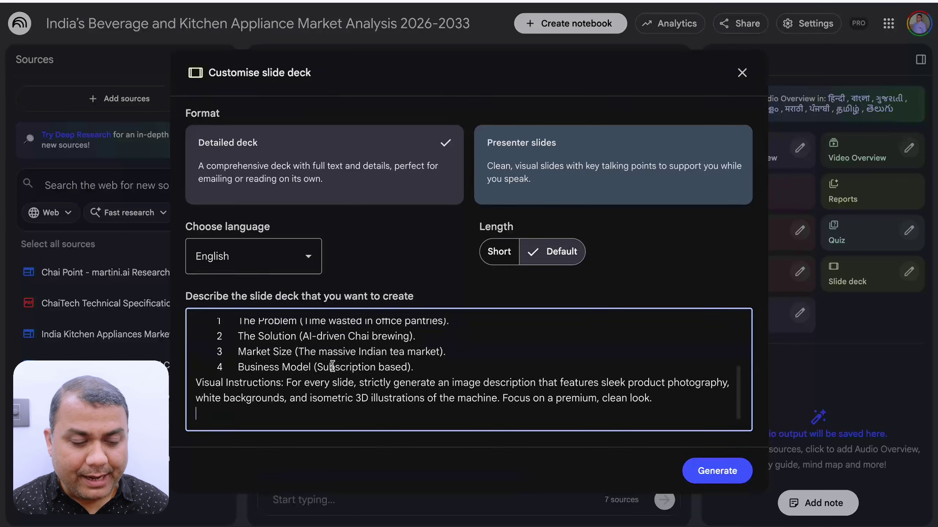
{"action": "scroll", "coordinate": [354, 386], "scroll_direction": "up", "scroll_amount": 3}
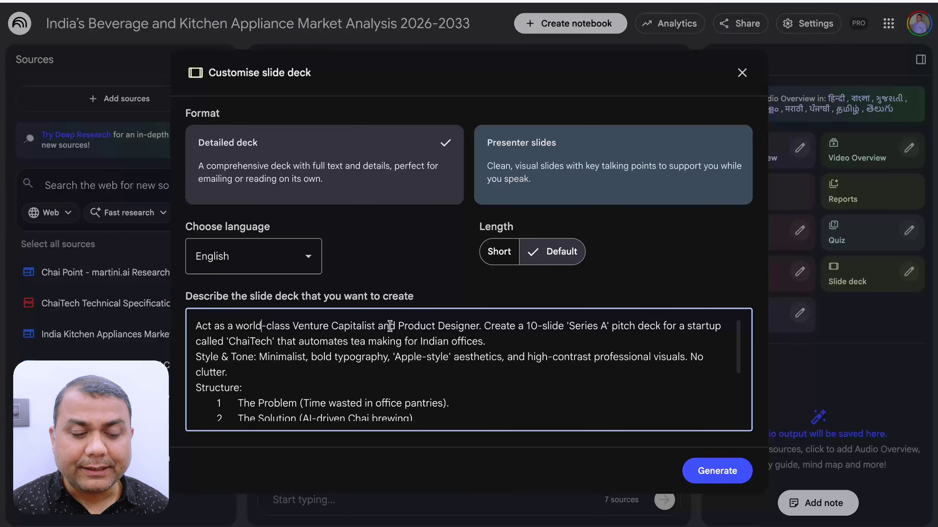
{"action": "left_click_drag", "start_coordinate": [483, 326], "coordinate": [337, 342]}
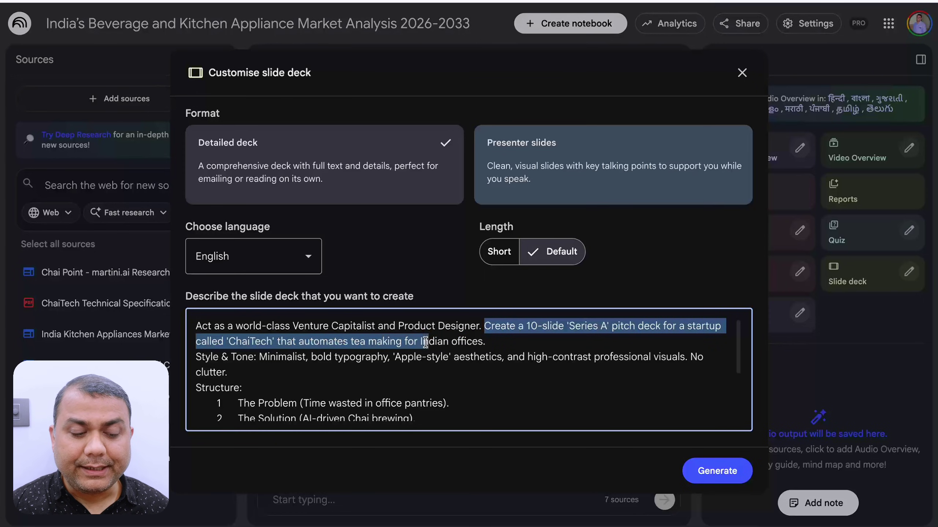
- Check the rest of the pitch deck prompt and generate the English detailed slide deck at default length
{"action": "left_click", "coordinate": [360, 379]}
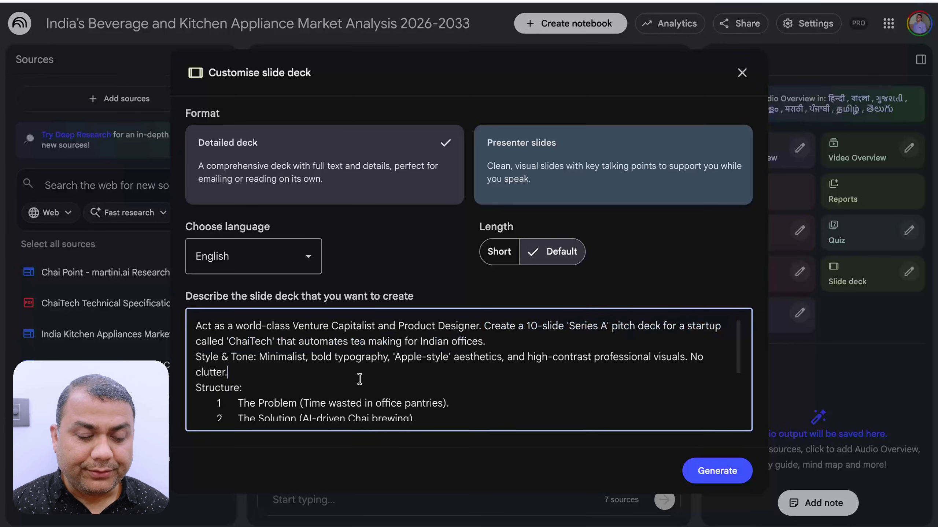
{"action": "scroll", "coordinate": [384, 384], "scroll_direction": "down", "scroll_amount": 3}
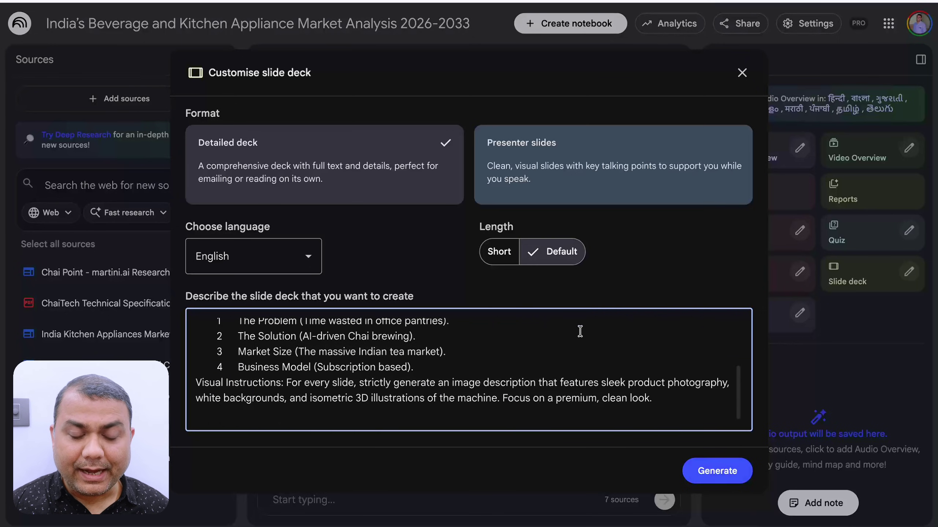
{"action": "left_click", "coordinate": [716, 471]}
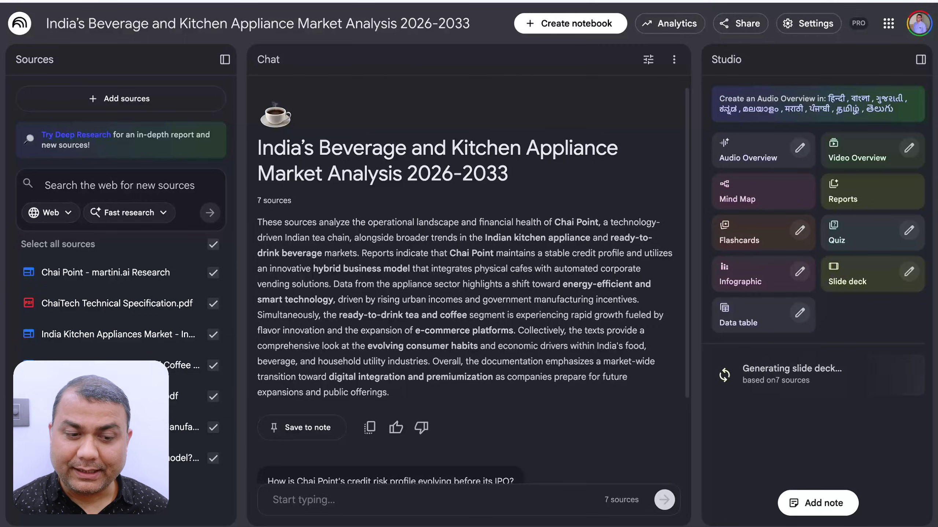
- Generate a second detailed slide deck in हिन्दी at default length, using the same 10-slide 'Series A' ChaiTech pitch deck prompt
{"action": "left_click", "coordinate": [908, 273]}
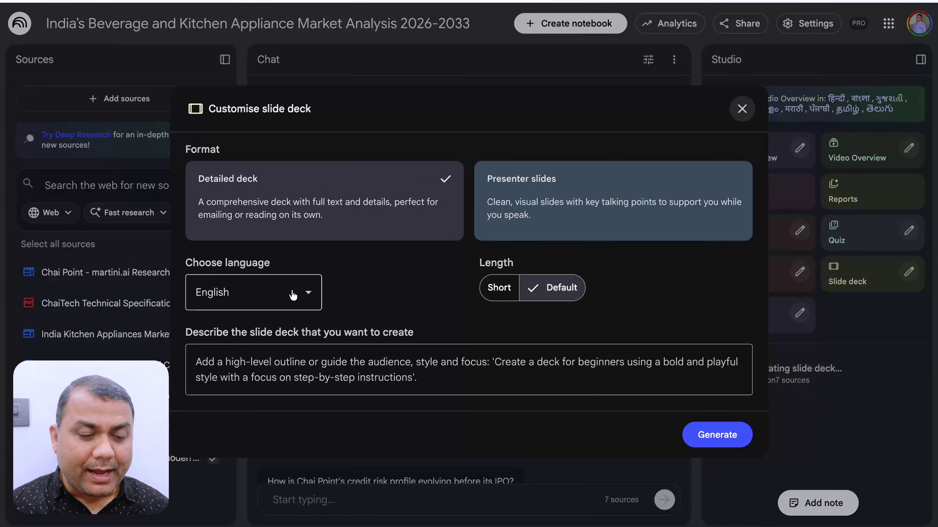
{"action": "left_click", "coordinate": [308, 294]}
{"action": "scroll", "coordinate": [253, 425], "scroll_direction": "down", "scroll_amount": 8}
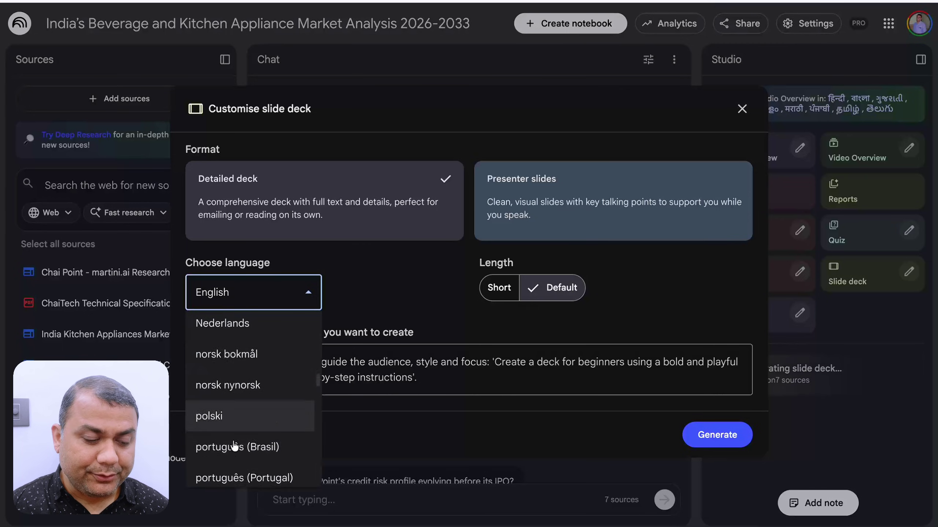
{"action": "scroll", "coordinate": [236, 442], "scroll_direction": "down", "scroll_amount": 15}
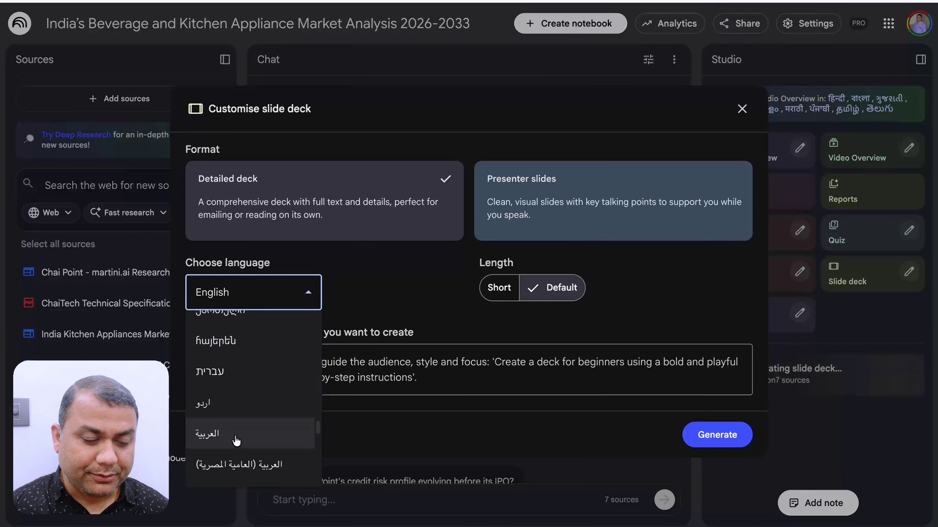
{"action": "scroll", "coordinate": [235, 442], "scroll_direction": "down", "scroll_amount": 6}
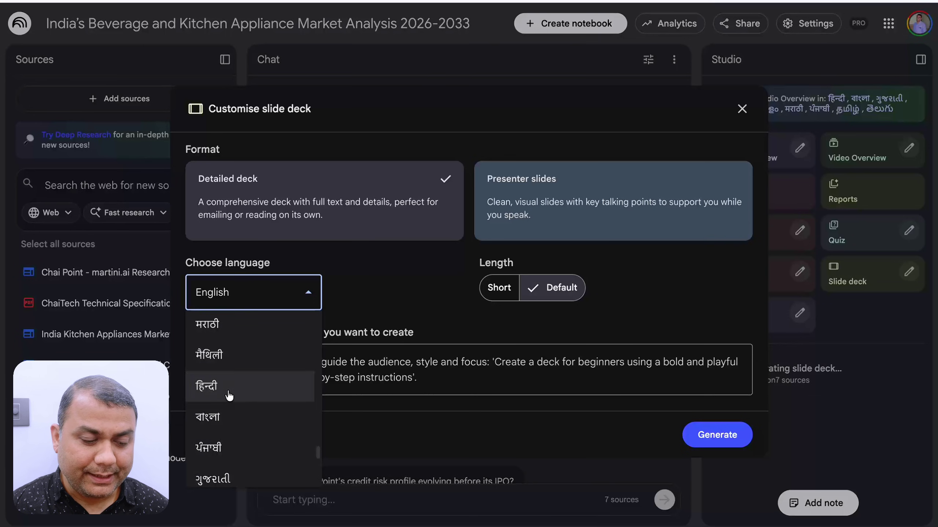
{"action": "left_click", "coordinate": [231, 388]}
{"action": "left_click", "coordinate": [330, 372]}
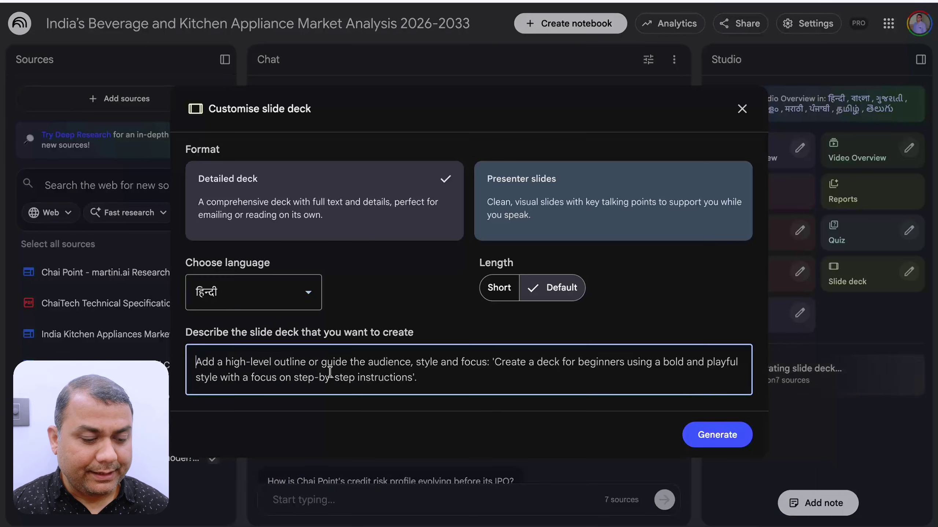
{"action": "type", "text": "Act as a world-class Venture Capitalist and Product Designer. Create a 10-slide 'Series A' pitch deck for a startup called 'ChaiTech' that automates tea making for Indian offices. Style & Tone: Minimalist, bold typography, 'Apple-style' aesthetics, and high-contrast professional visuals. No clutter. Structure: 1\tThe Problem (Time wasted in office pantries). 2\tThe Solution (AI-driven Chai brewing). 3\tMarket Size (The massive Indian tea market). 4\tBusiness Model (Subscription based). Visual Instructions: For every slide, strictly generate an image description that features sleek product photography, white backgrounds, and isometric 3D illustrations of the machine. Focus on a premium, clean look."}
{"action": "scroll", "coordinate": [471, 374], "scroll_direction": "up", "scroll_amount": 5}
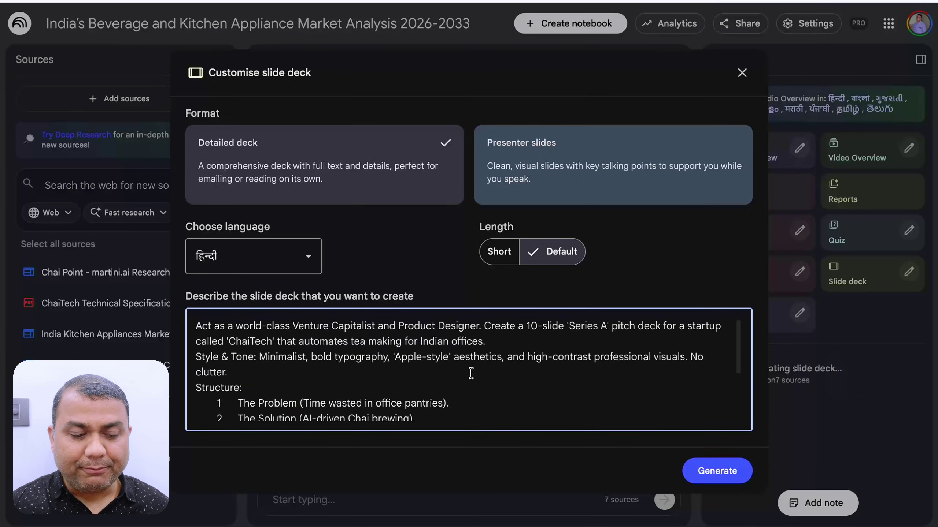
{"action": "left_click", "coordinate": [713, 476]}
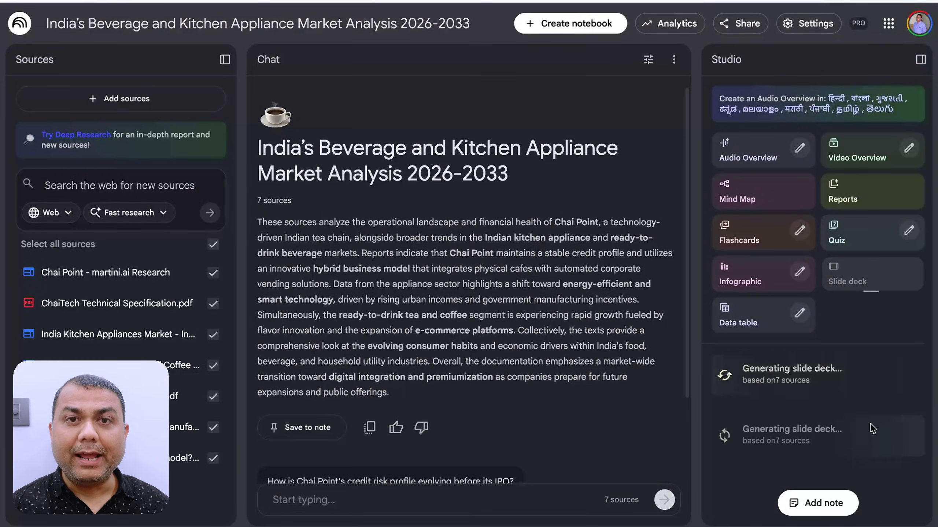